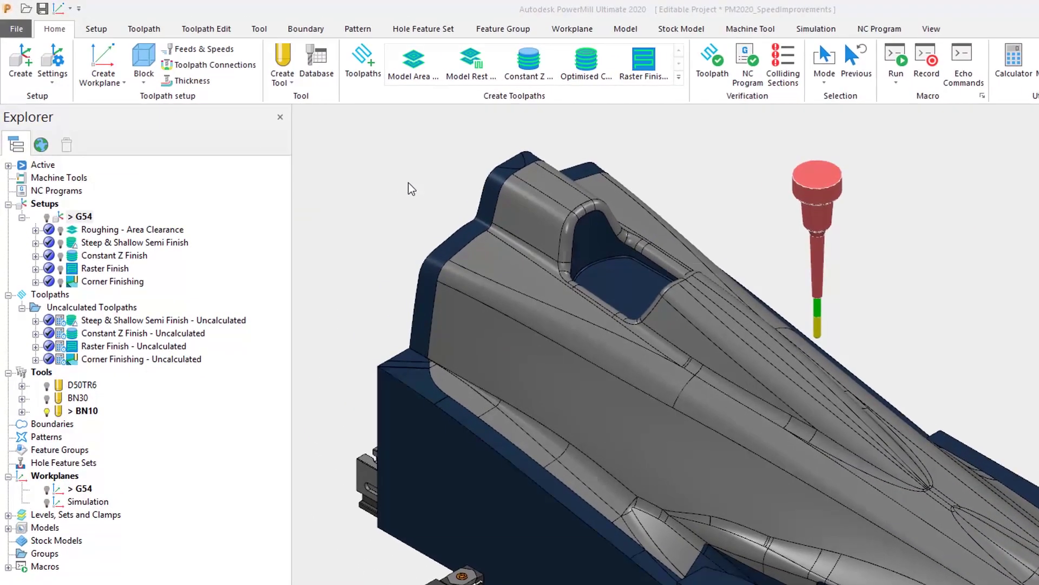
Preview the stock block outline around the model, then close the block definition unchanged
click(144, 60)
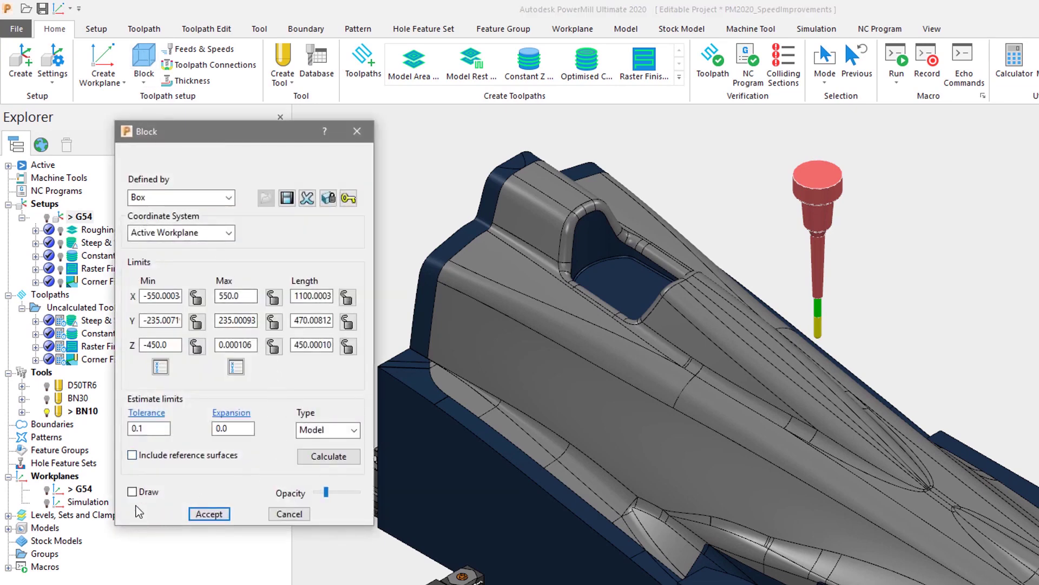
click(132, 492)
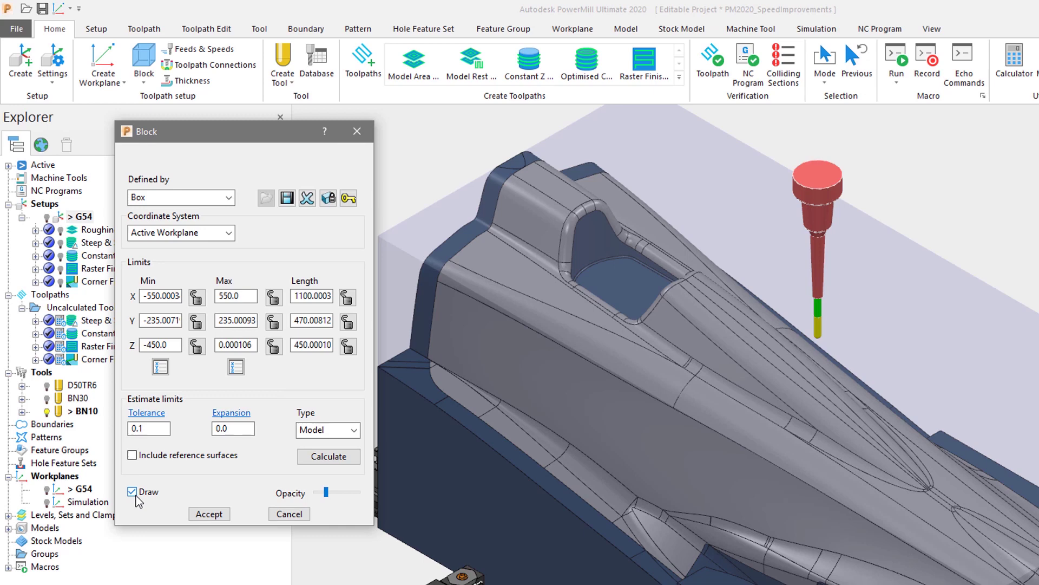
click(132, 492)
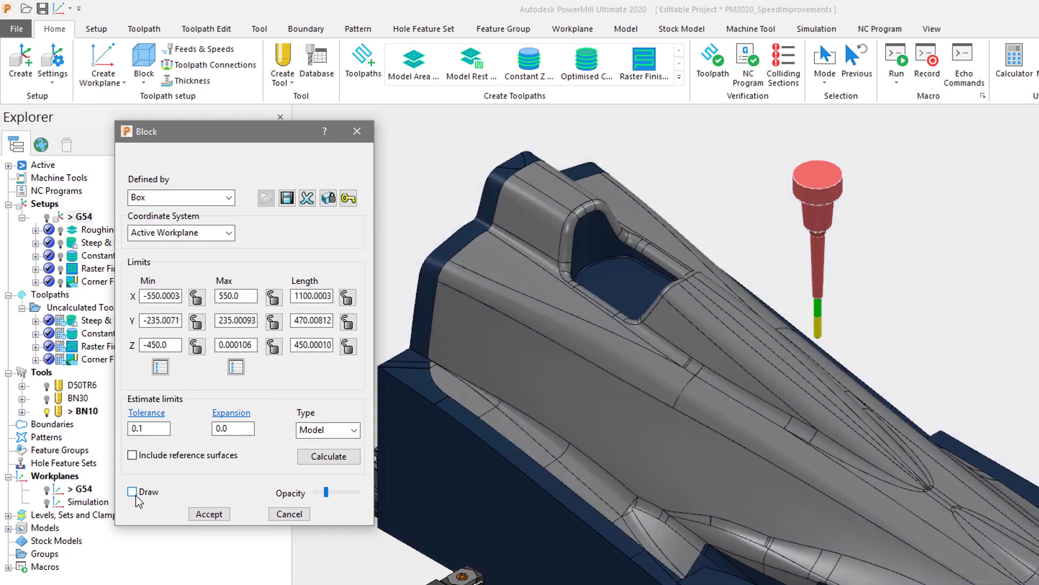
click(289, 513)
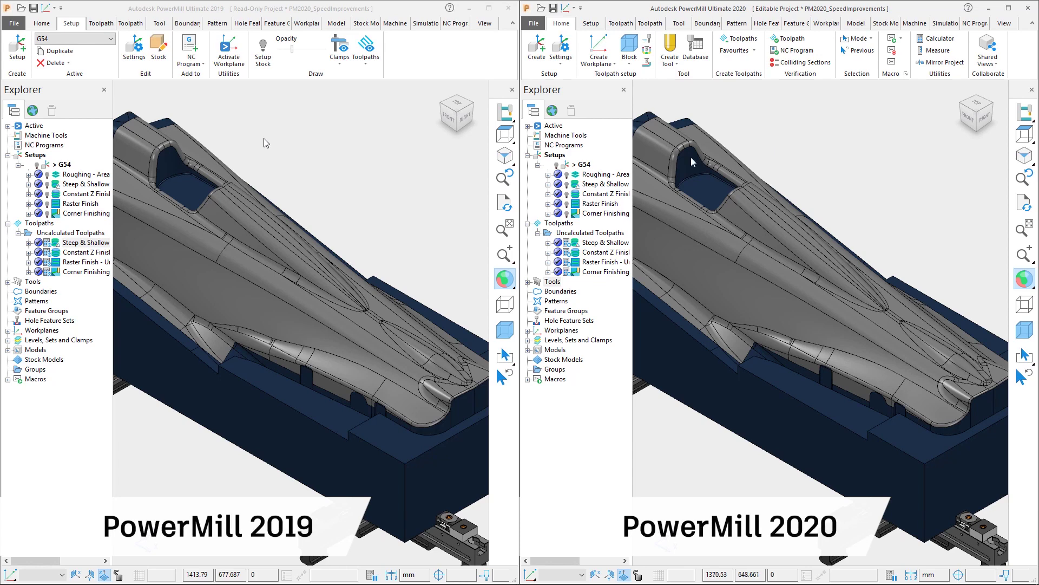
Activate the Steep & Shallow Semi Finish toolpath and open its settings in both 2020 and 2019
double_click(580, 242)
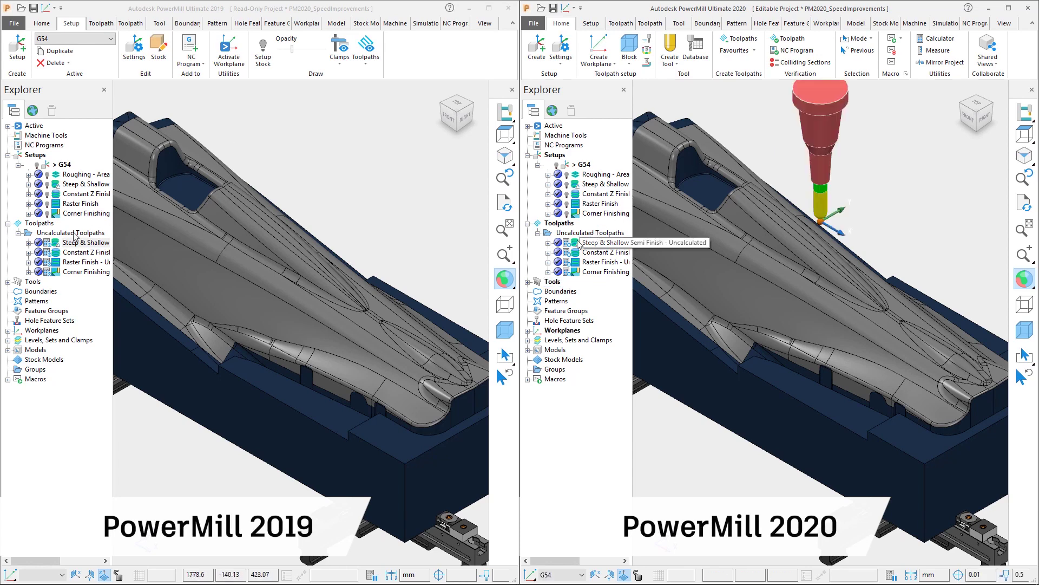
right_click(579, 244)
double_click(56, 245)
right_click(57, 245)
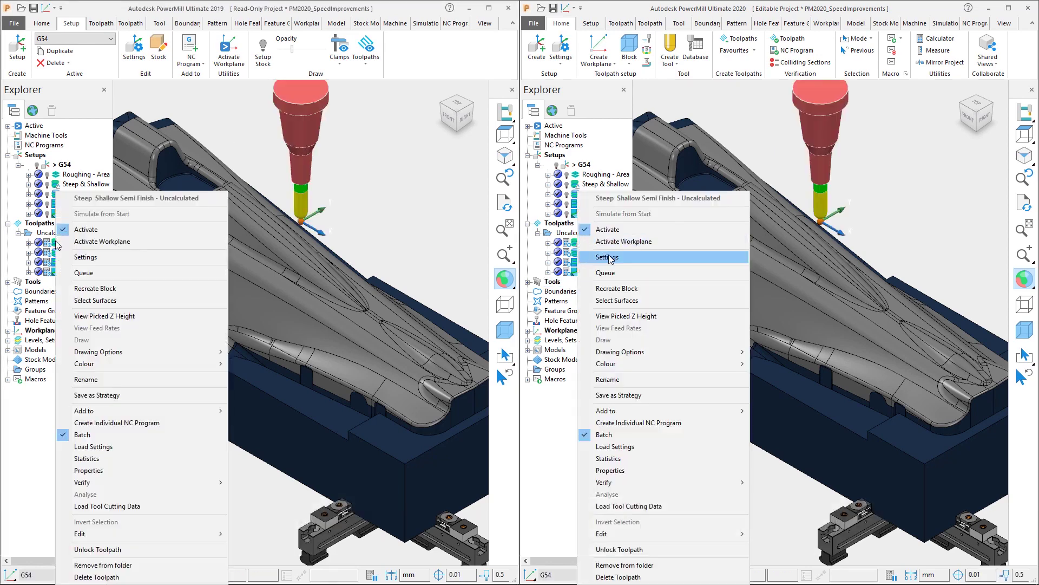
click(610, 258)
click(89, 258)
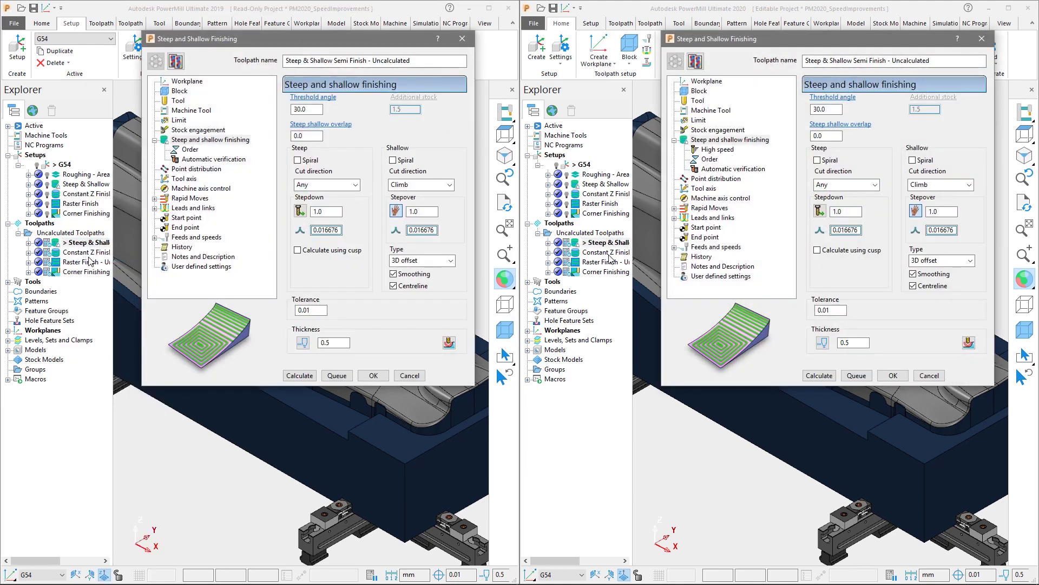
Calculate Steep & Shallow Semi Finish in both versions, closing the 2020 dialog once finished
click(302, 376)
click(818, 375)
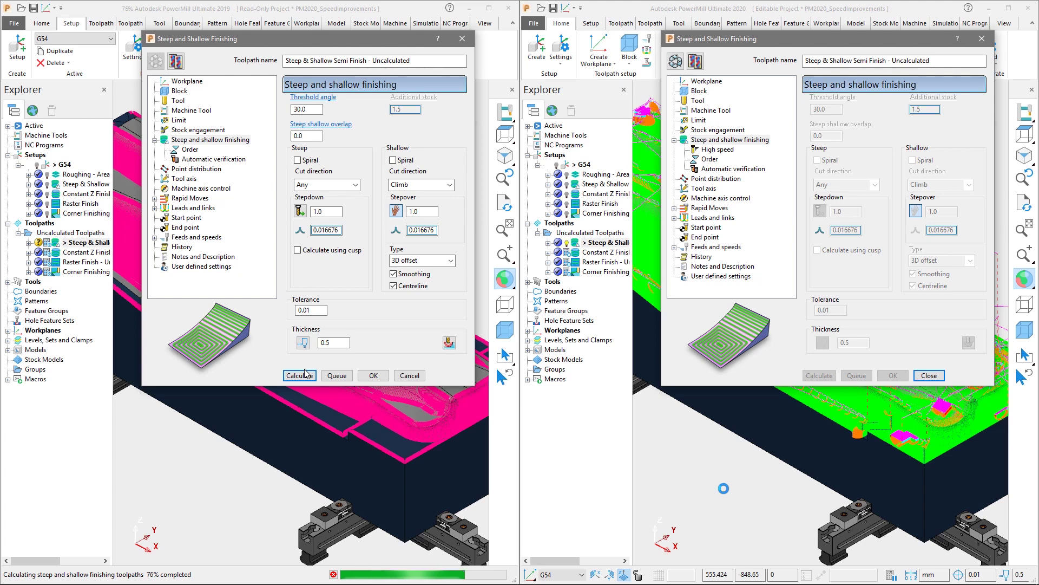
click(929, 375)
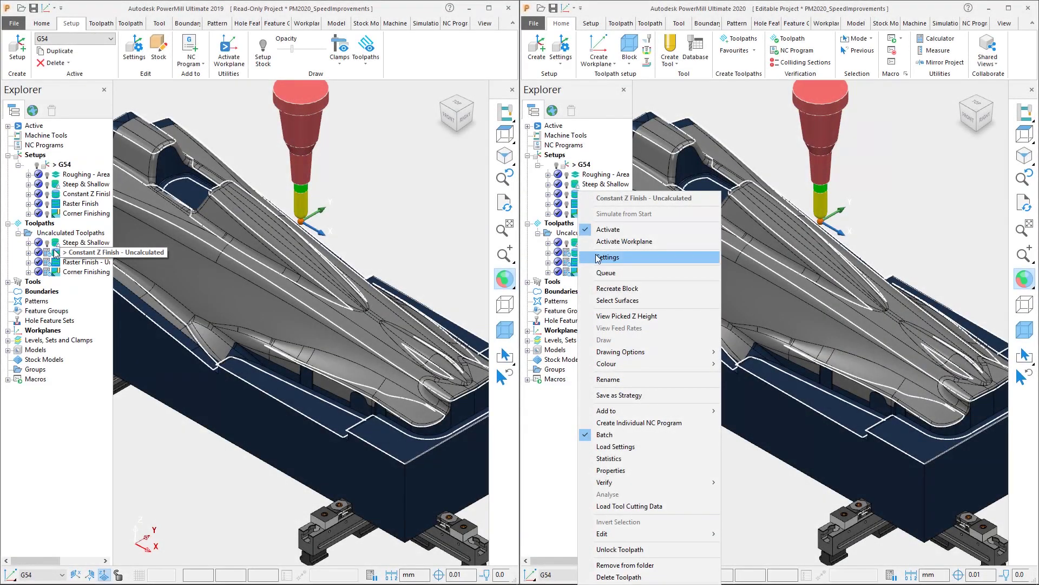
Open Constant Z Finish settings, calculate it in both versions, and close the finished 2020 dialog
right_click(55, 252)
click(86, 261)
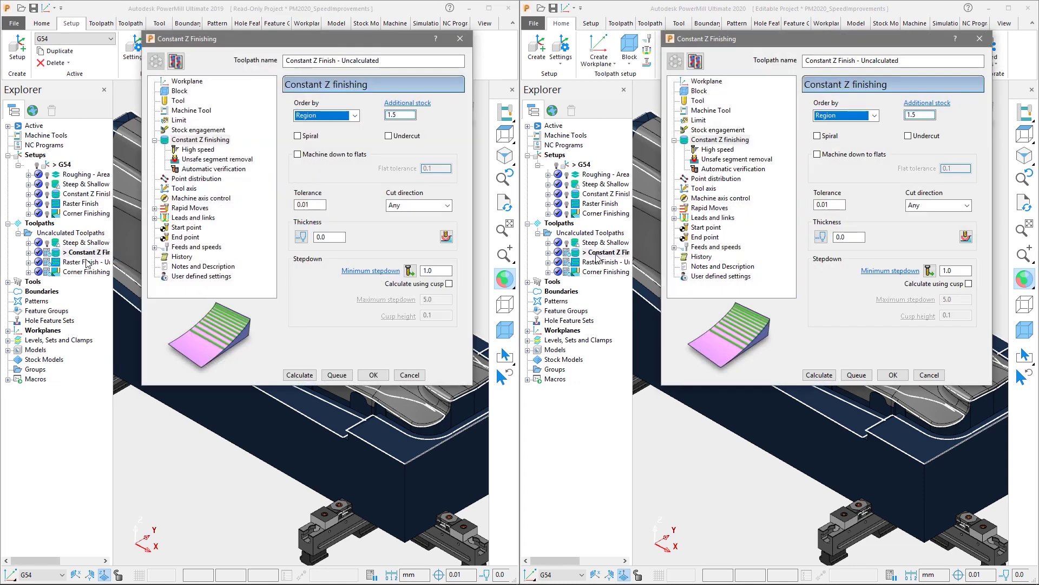
click(825, 377)
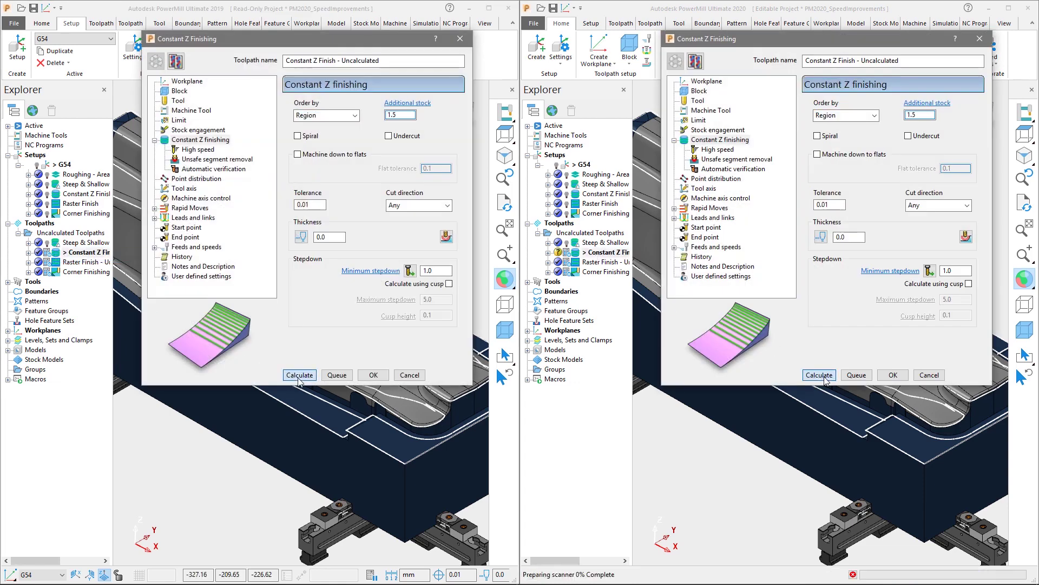
click(298, 376)
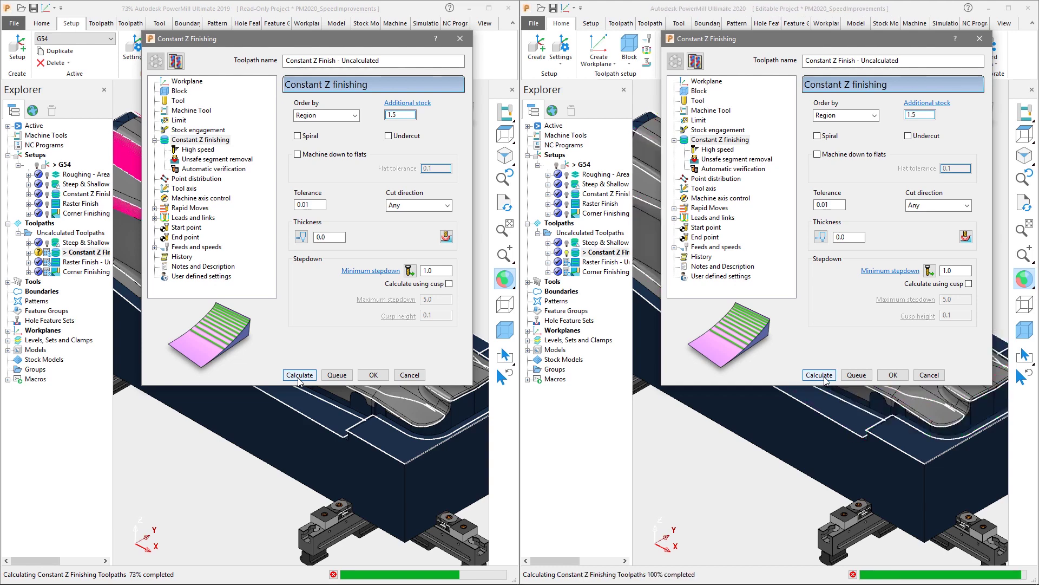
click(928, 375)
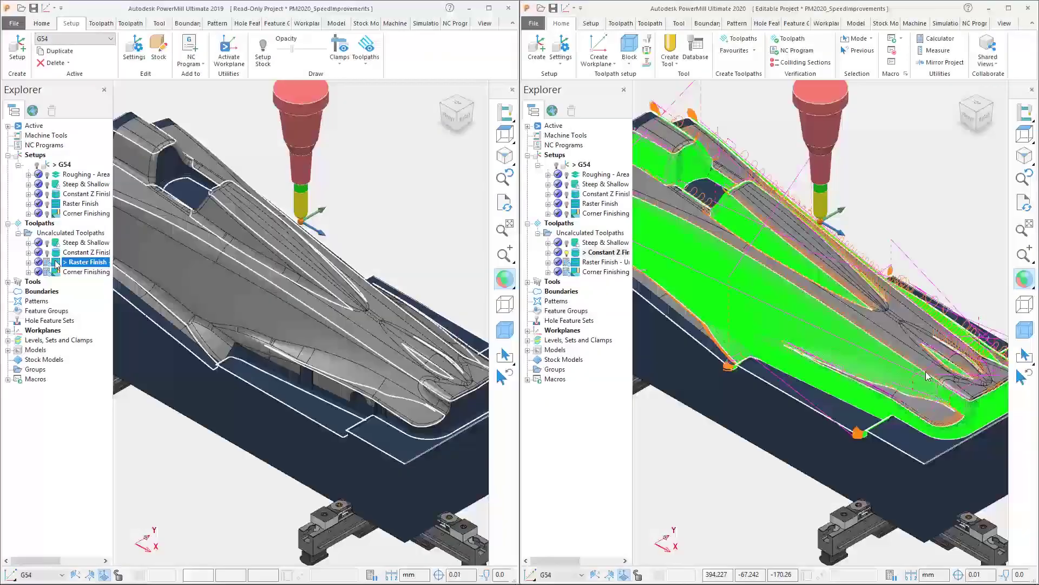
Open the Raster Finish toolpath settings in both PowerMill 2019 and 2020
right_click(56, 262)
click(79, 259)
right_click(577, 260)
click(581, 264)
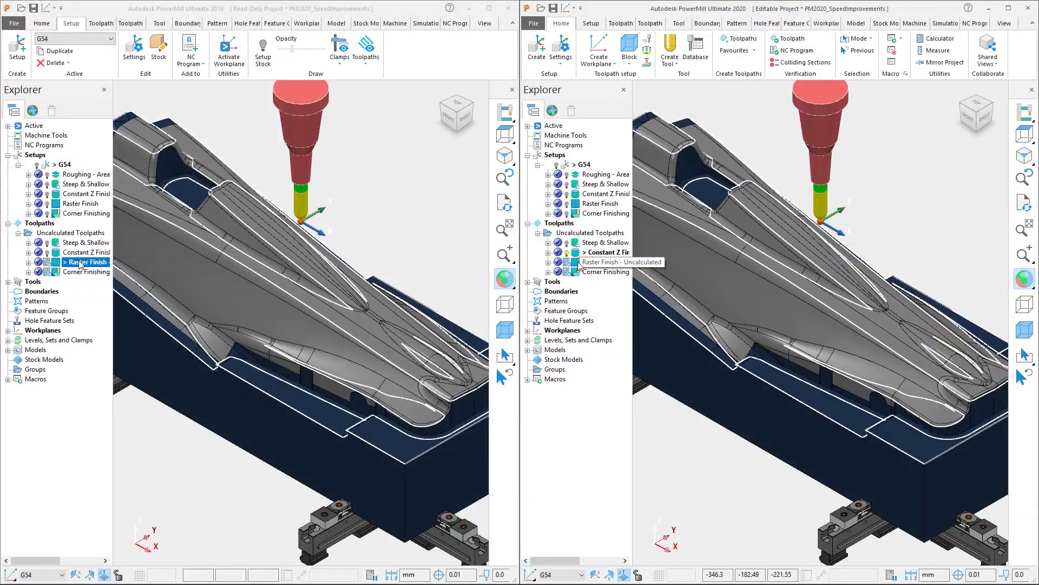
click(608, 263)
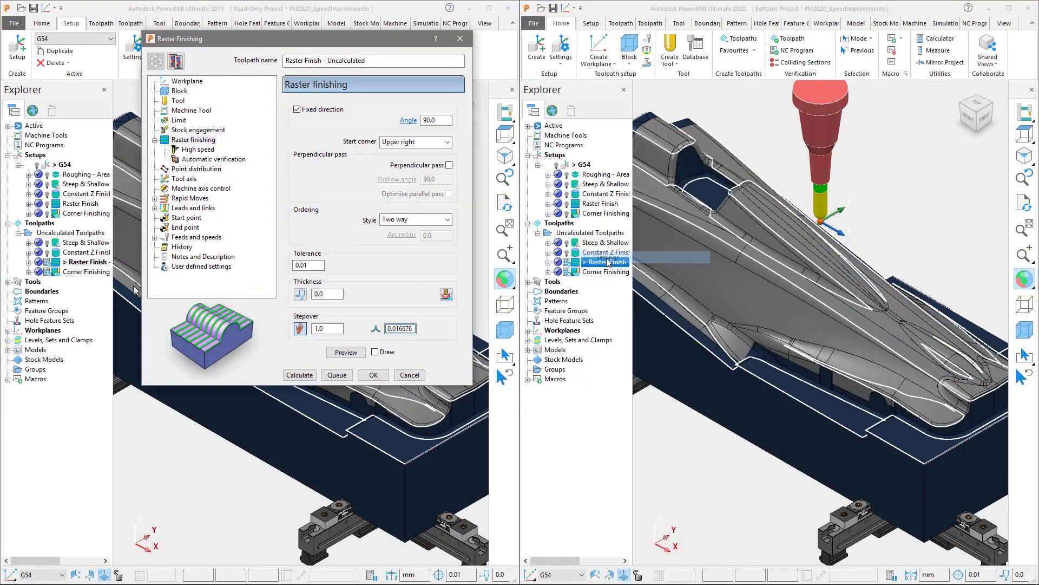
Calculate Raster Finish in both versions and close each settings dialog when done
click(300, 375)
click(818, 375)
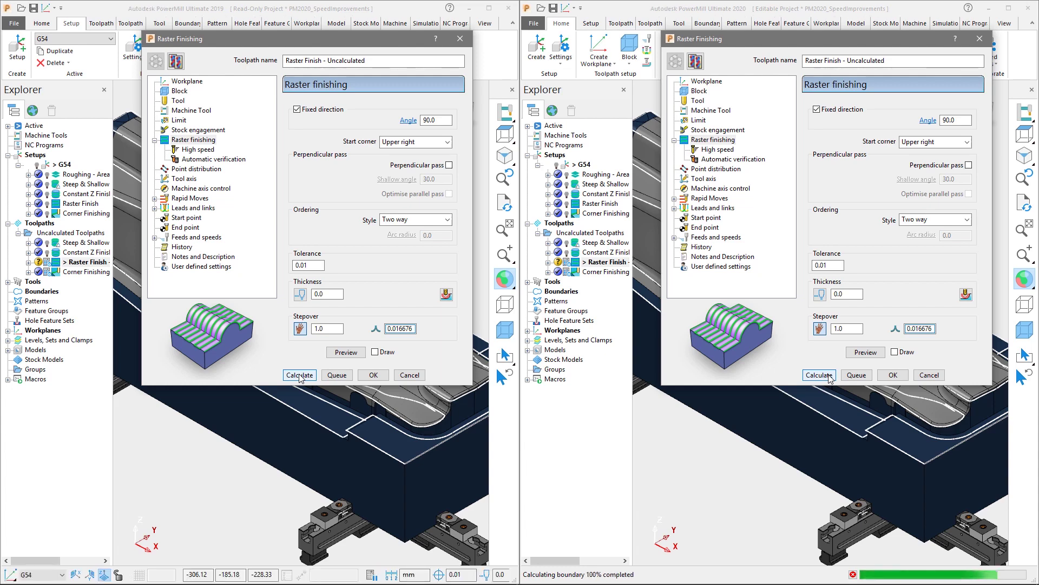
click(818, 375)
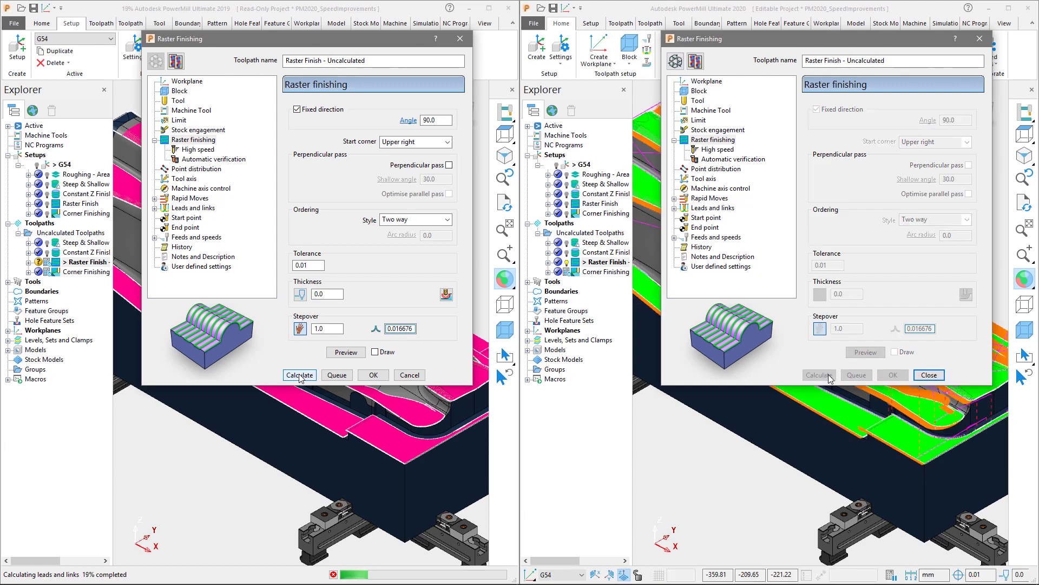
click(941, 377)
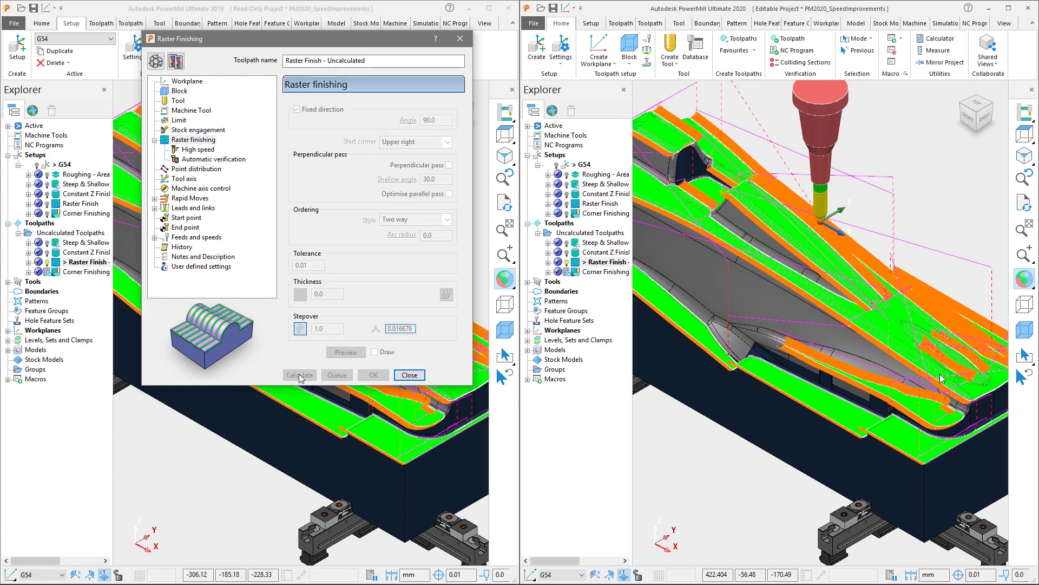
click(409, 375)
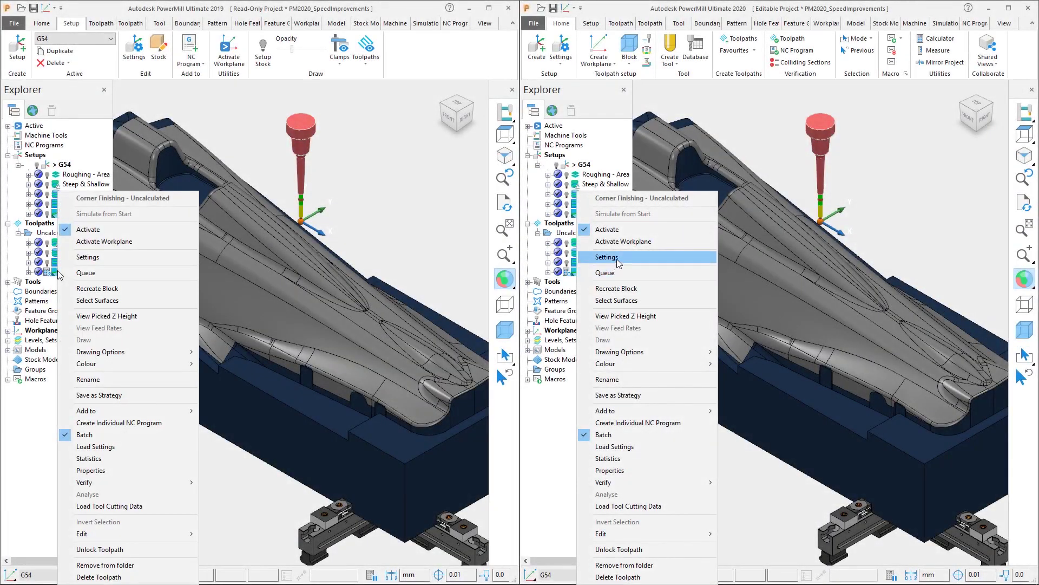
Open Corner Finishing settings in both versions, calculate, and close each dialog when finished
click(607, 256)
click(89, 256)
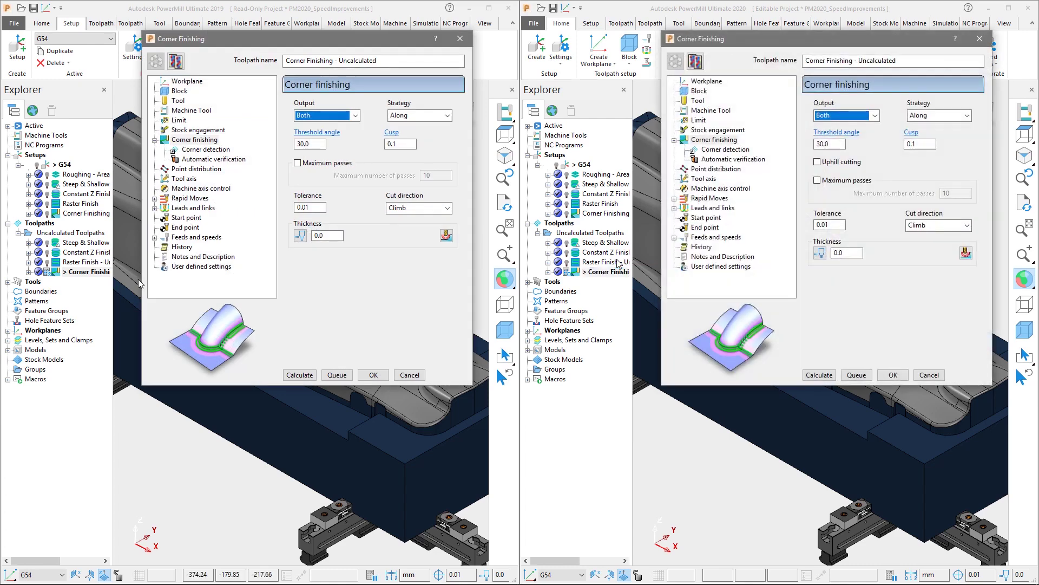
click(829, 375)
click(302, 375)
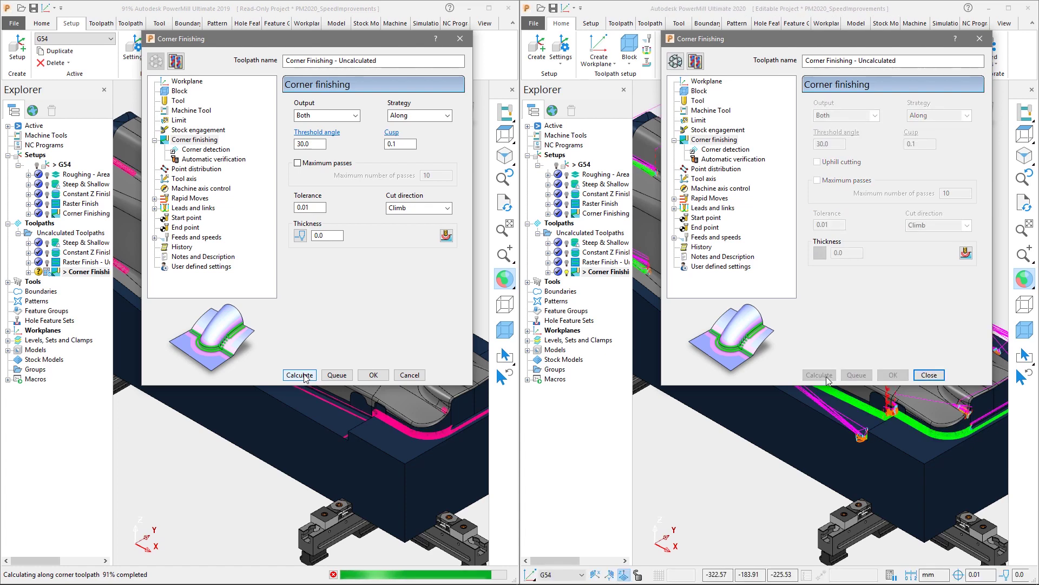
click(929, 374)
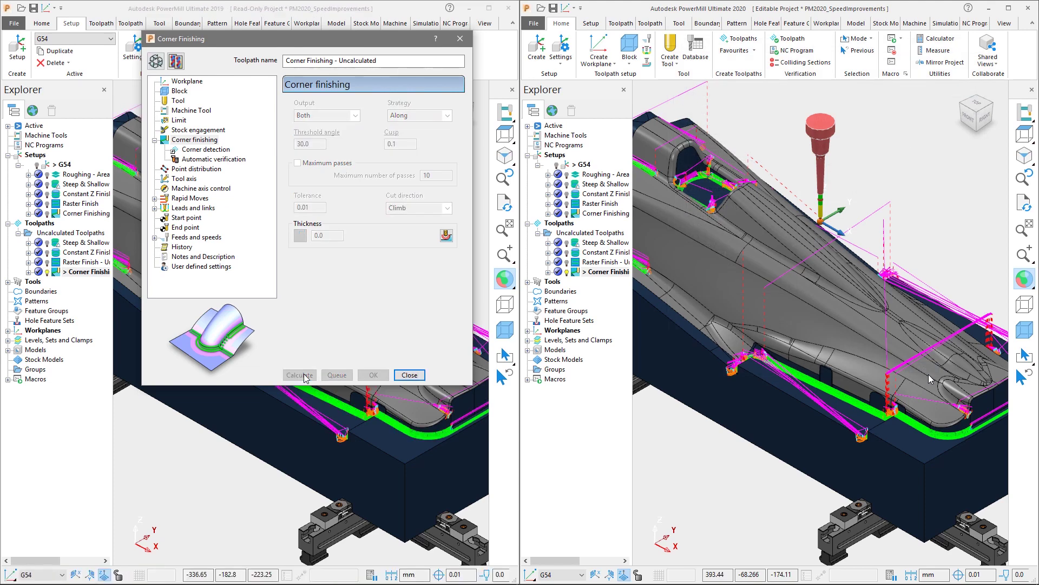
click(401, 375)
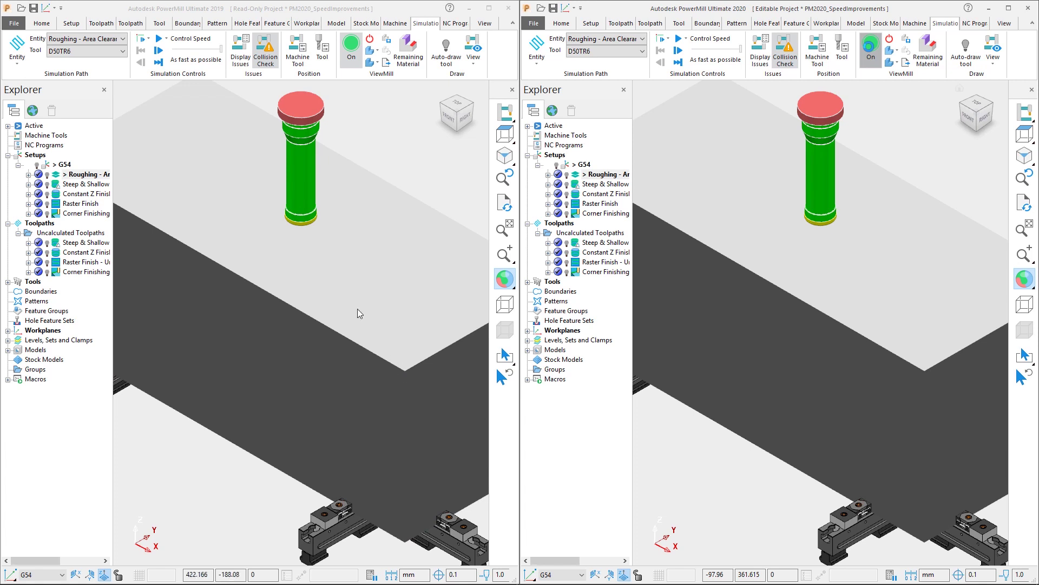
Start the Roughing - Area Clearance ViewMill simulation in PowerMill 2020
click(677, 41)
Start the Roughing - Area Clearance ViewMill simulation in PowerMill 2019
click(158, 39)
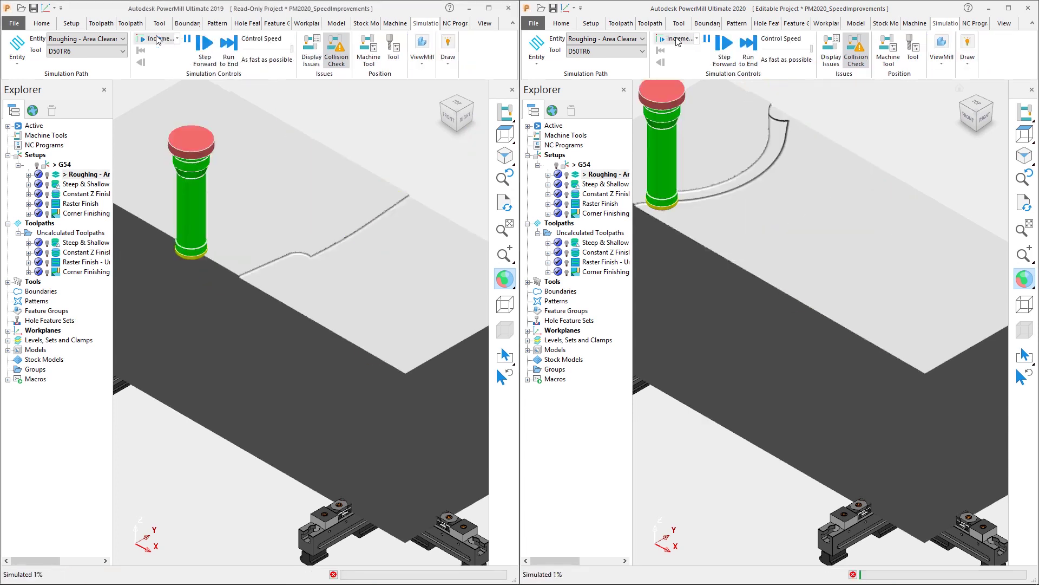